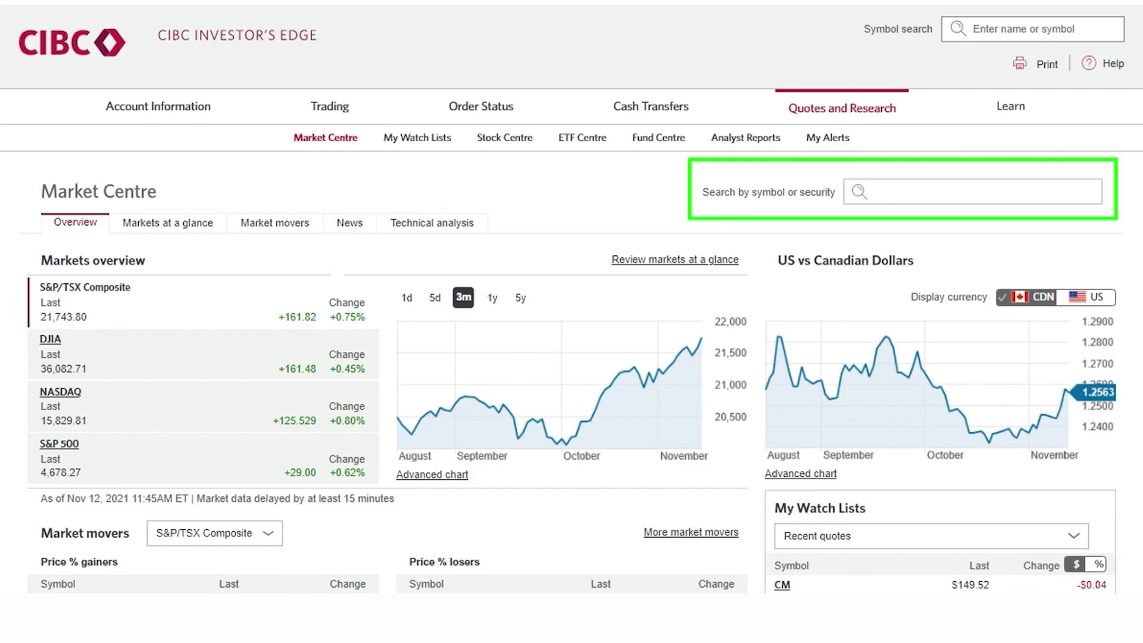
# - Search for cm and open the Stock Centre page for Canadian Imperial Bank of Commerce (CM: TSX)
pyautogui.click(910, 191)
pyautogui.write('cm')
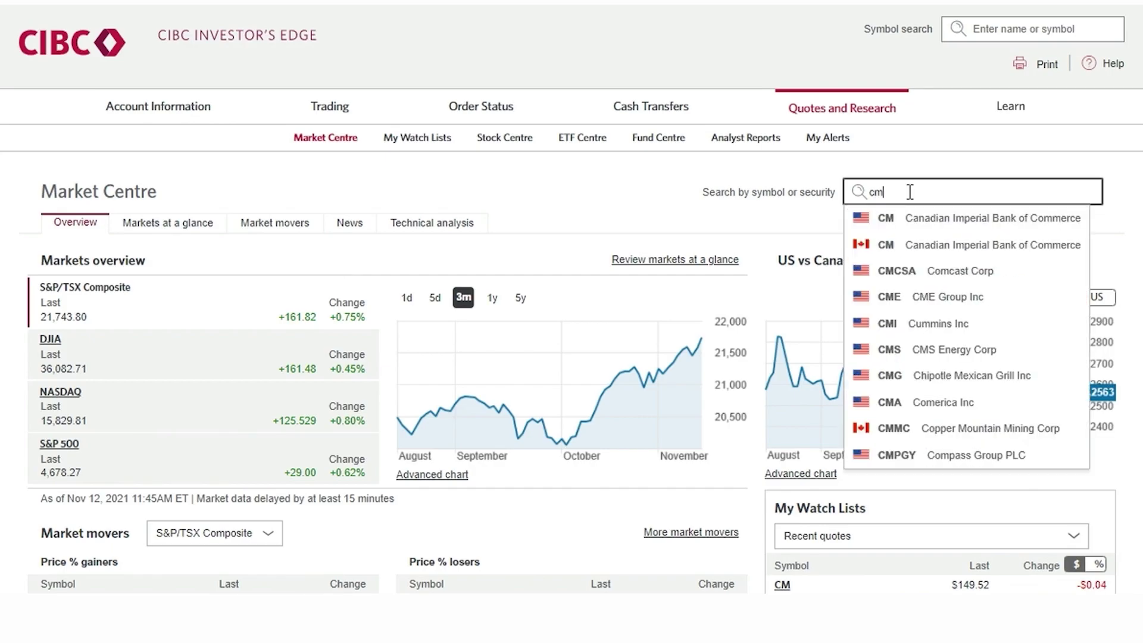
pyautogui.click(958, 253)
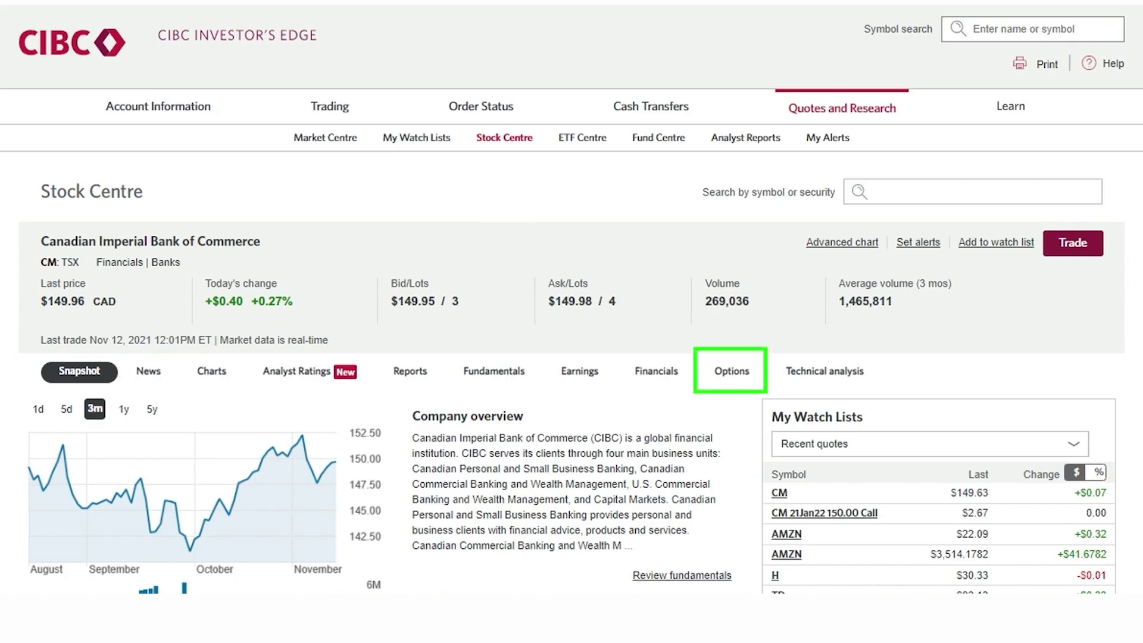
# - Show CM's option chain filtered by Strike instead of Expiry, and open the List by choices
pyautogui.click(732, 371)
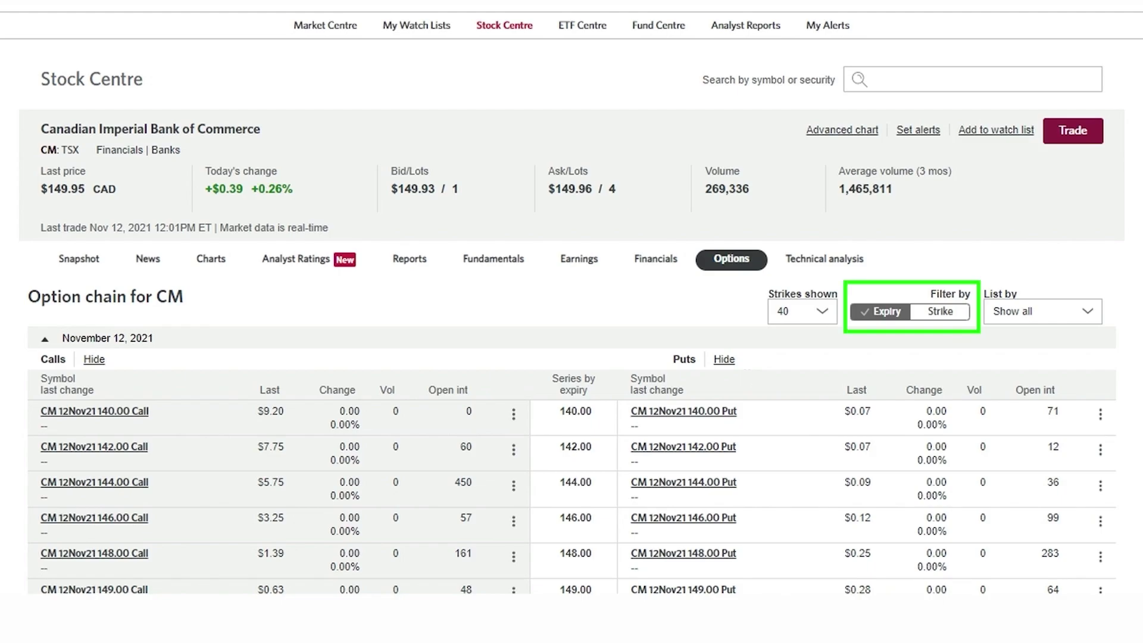
pyautogui.click(941, 310)
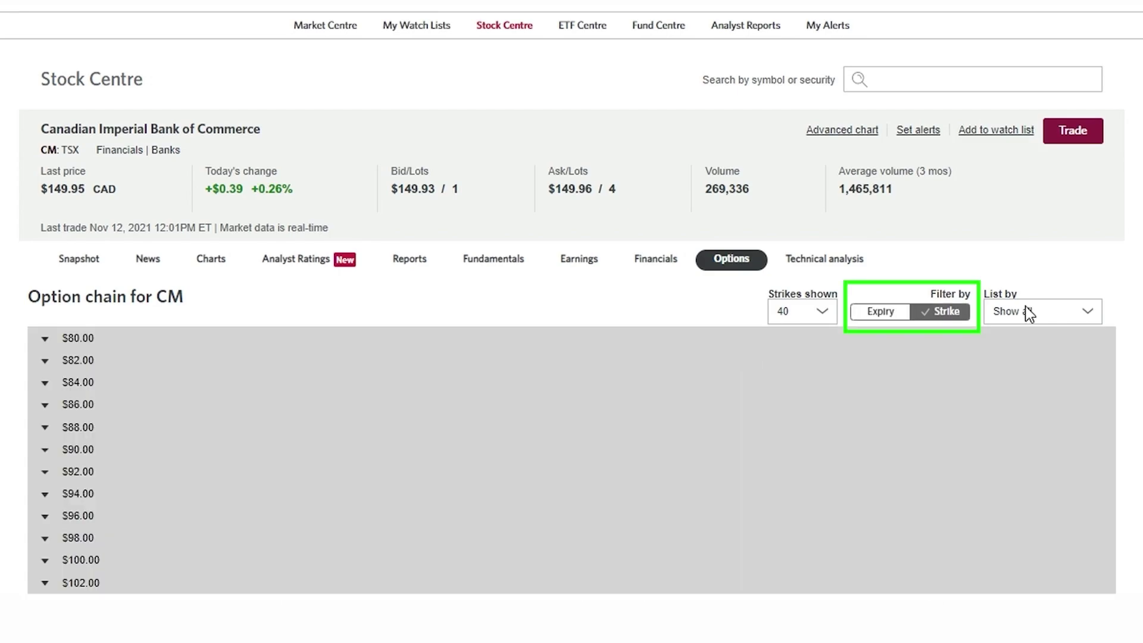
pyautogui.click(1017, 312)
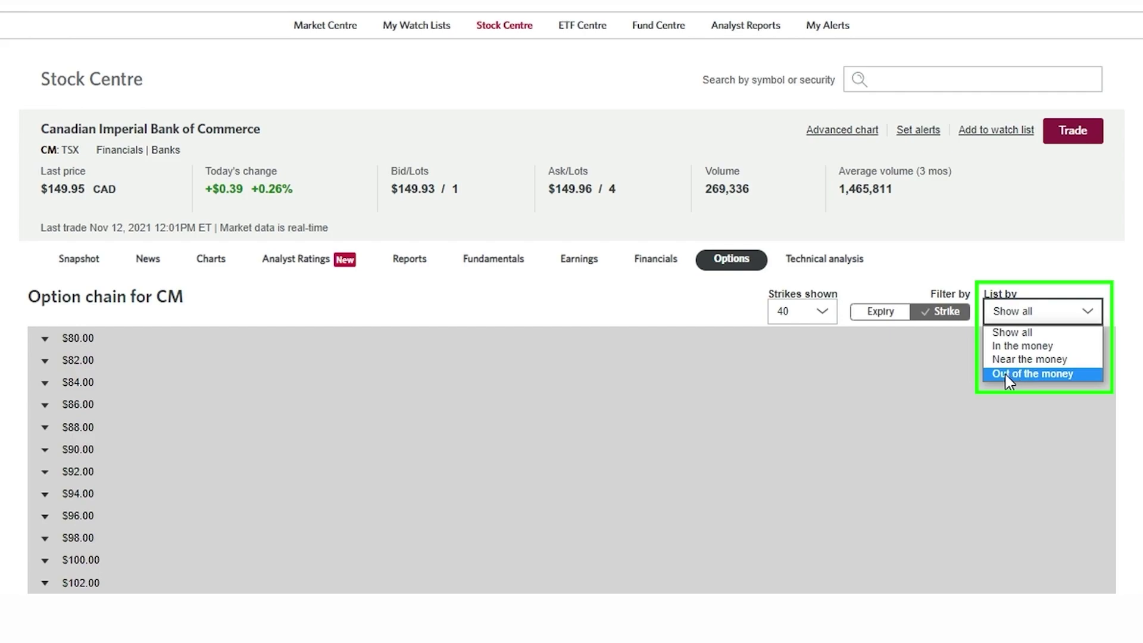
# - Scroll to the $150.00 strike and open Option details for the CM 03Dec21 150.00 Call
pyautogui.scroll(-10, 309, 250)
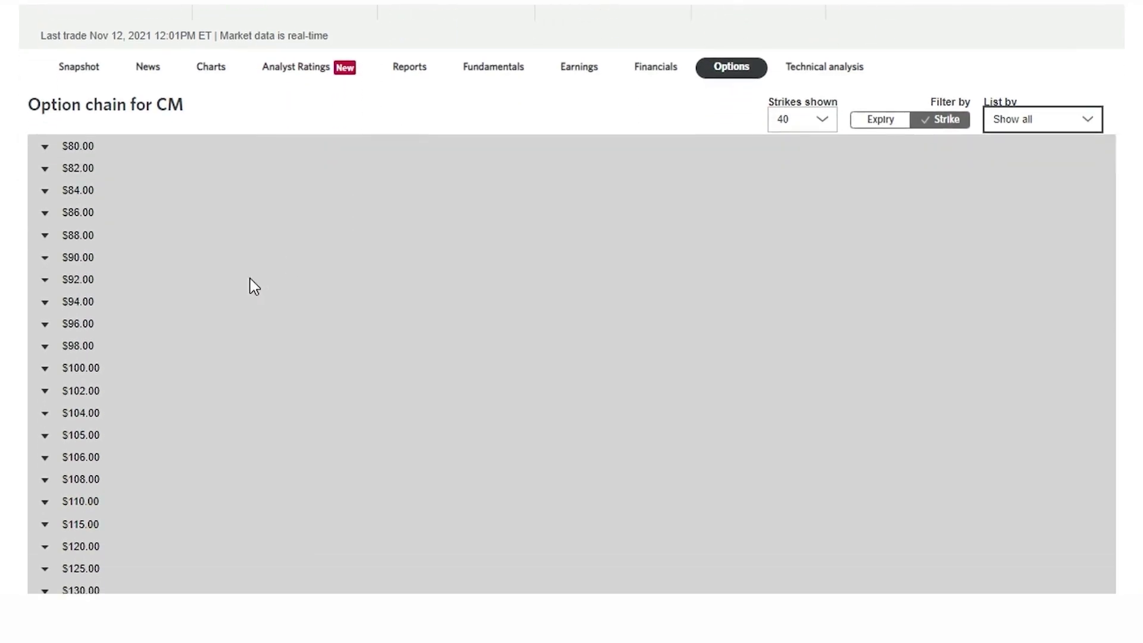
pyautogui.scroll(-5, 159, 426)
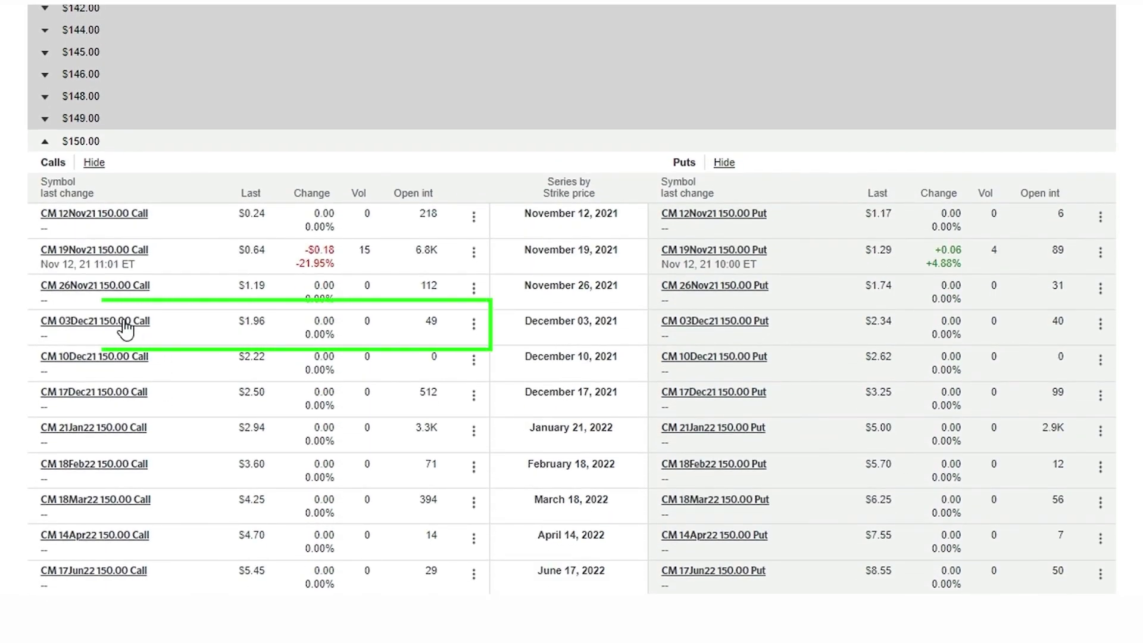
pyautogui.click(475, 327)
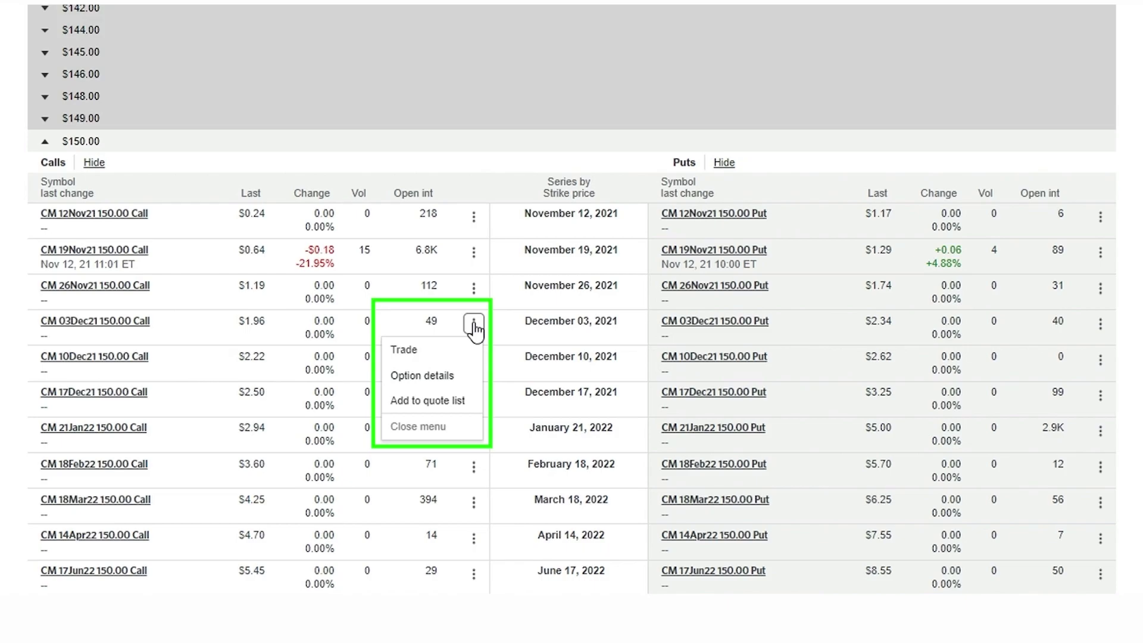
pyautogui.click(441, 376)
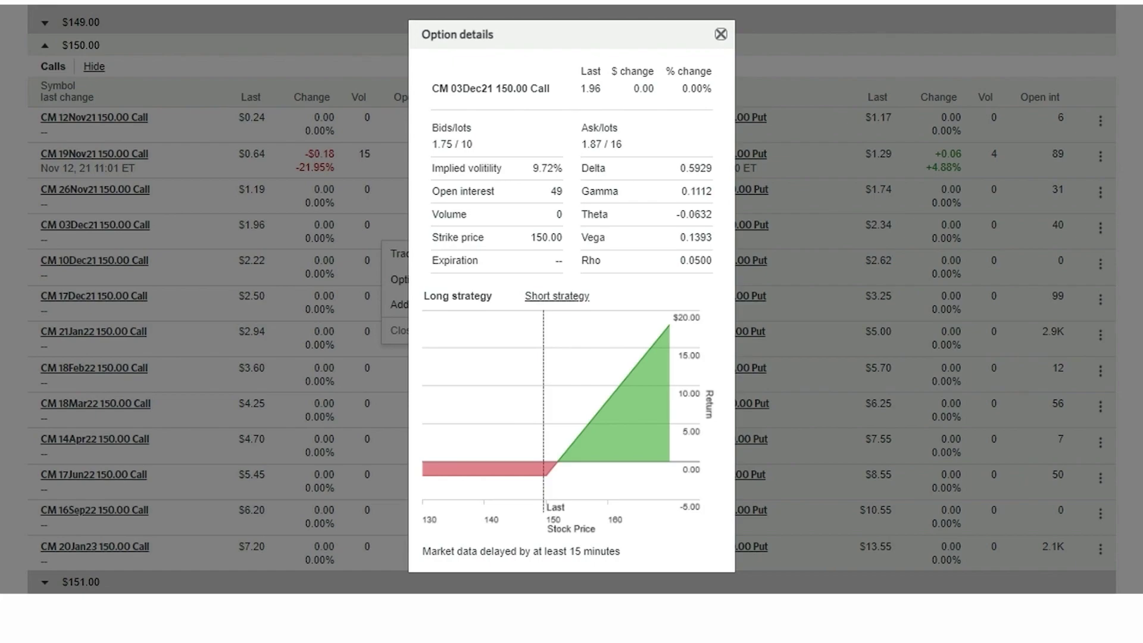
# - Close Option details and bring up the actions menu for the CM 21Jan22 150.00 Call in the Options quote list
pyautogui.click(721, 39)
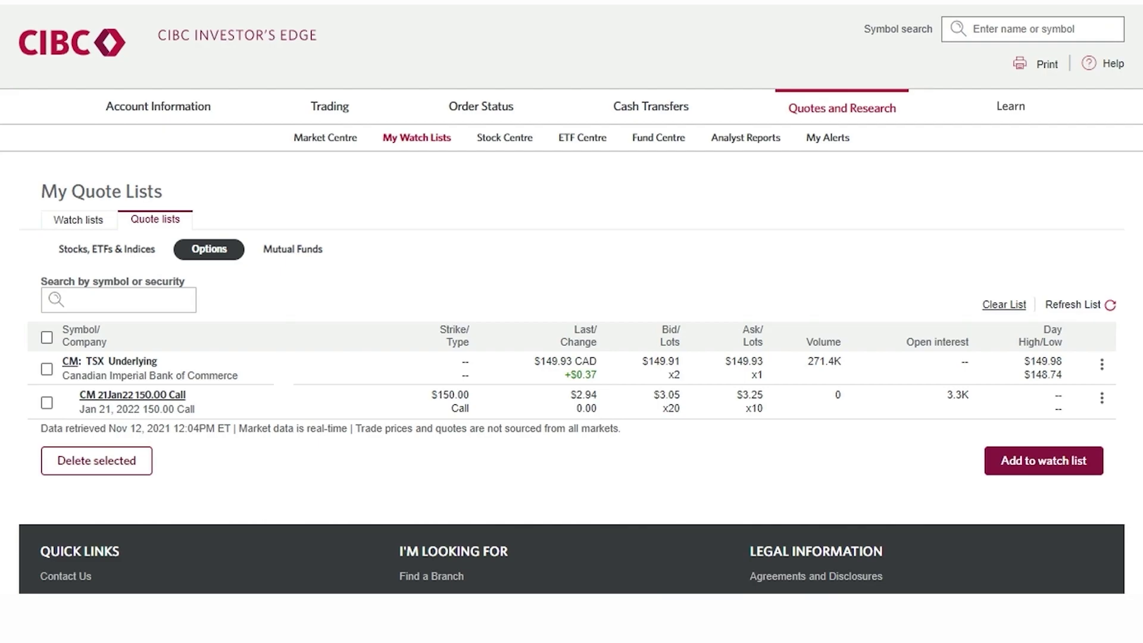
pyautogui.scroll(-2, 1105, 311)
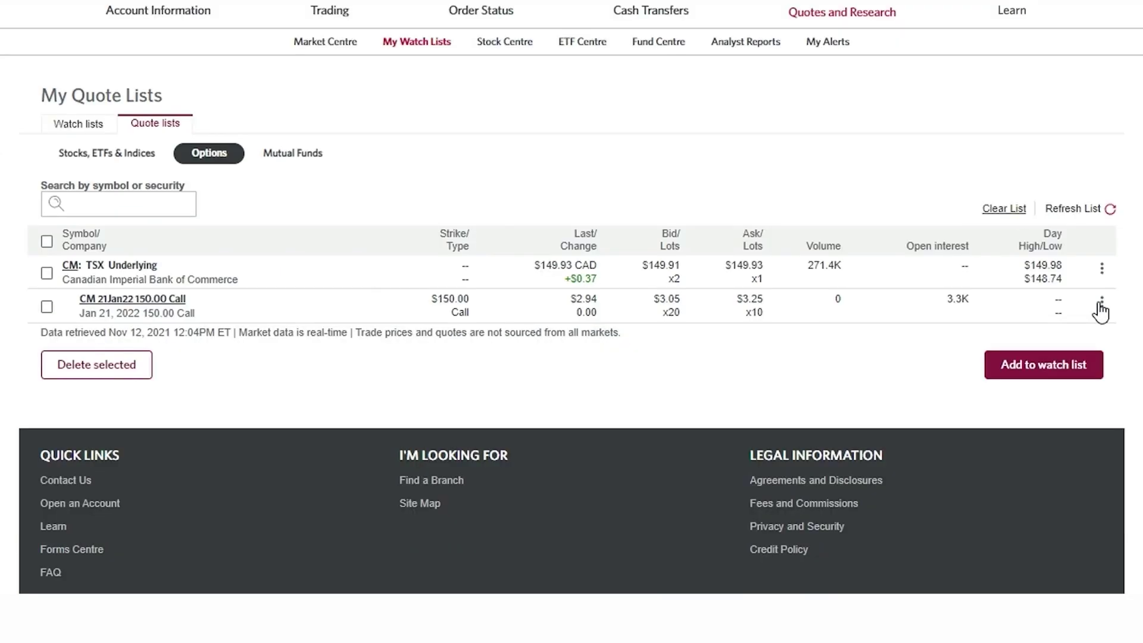
pyautogui.click(1101, 303)
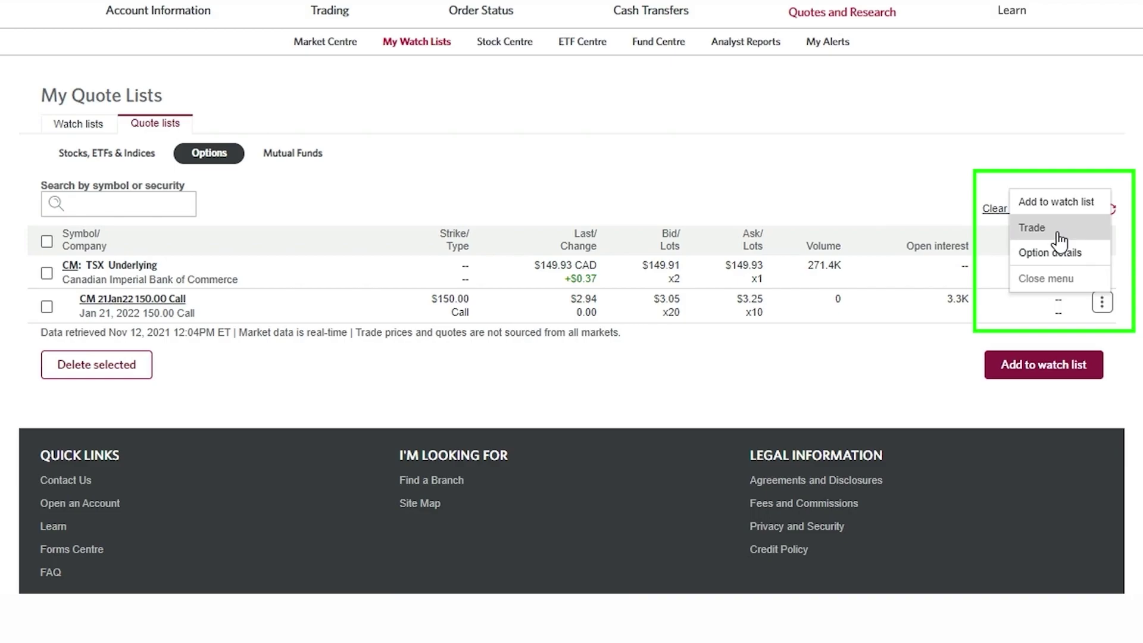
# - Start a trade on the 21Jan22 $150 call as Buy to Open, quantity 10
pyautogui.click(1033, 228)
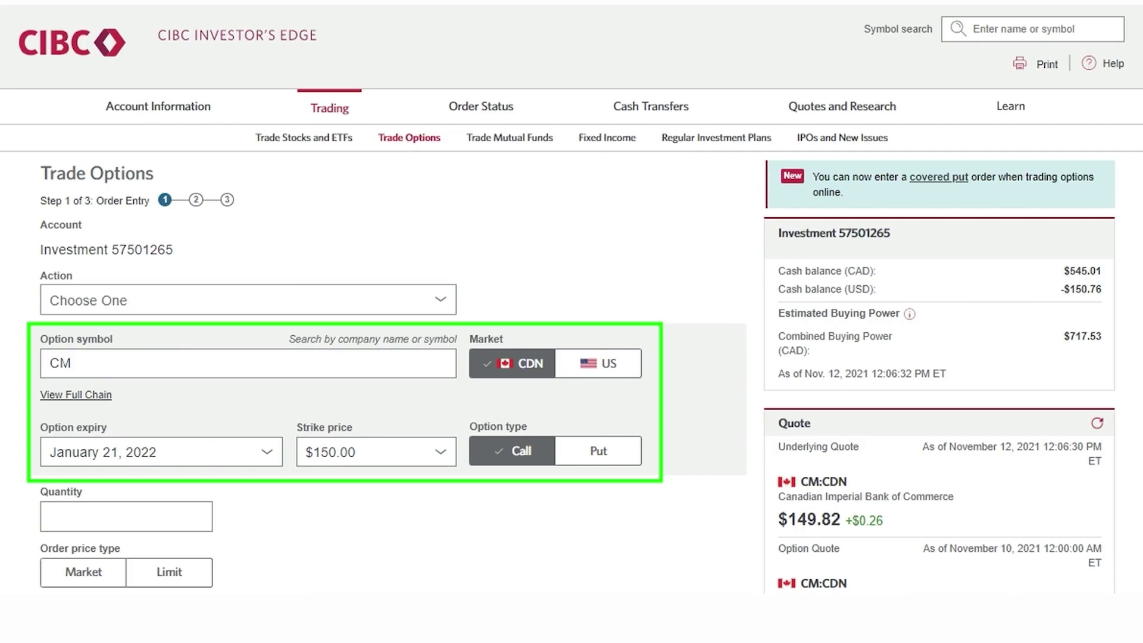
pyautogui.scroll(-2, 151, 153)
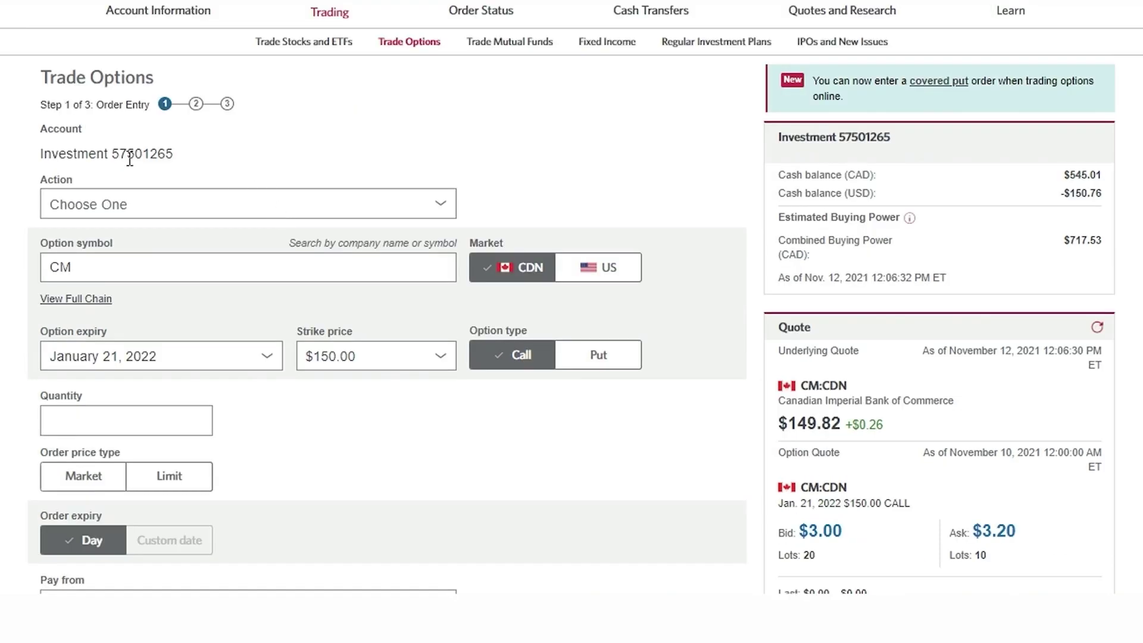
pyautogui.click(186, 217)
pyautogui.click(149, 246)
pyautogui.write('10')
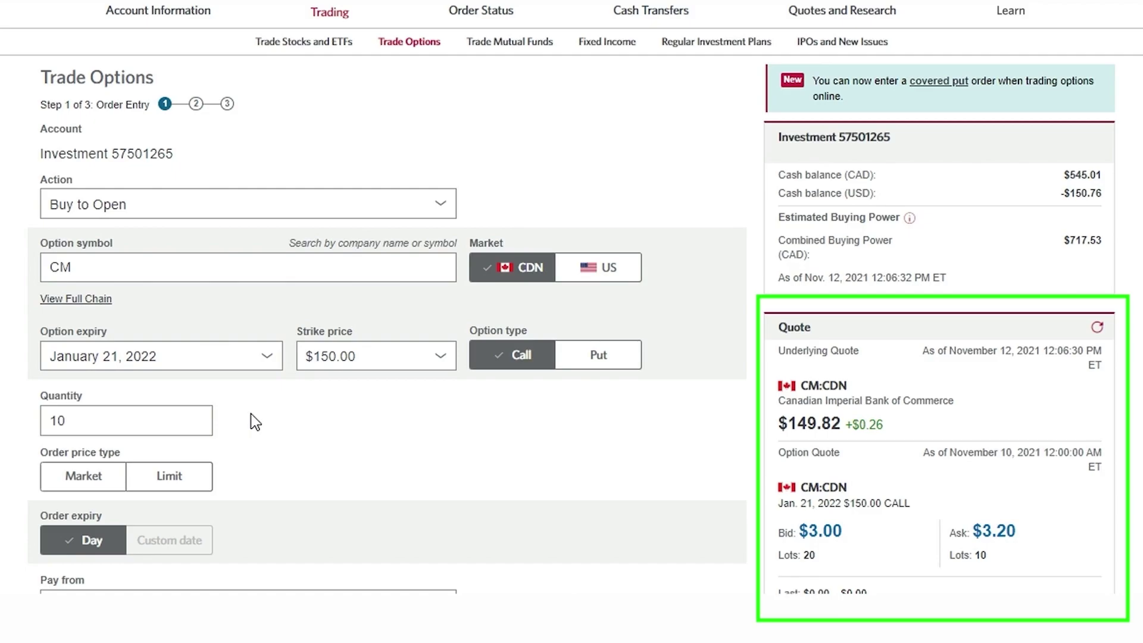
# - Make it a limit order at 3.00, paid from the Investment Account (CAD)
pyautogui.scroll(-2, 255, 422)
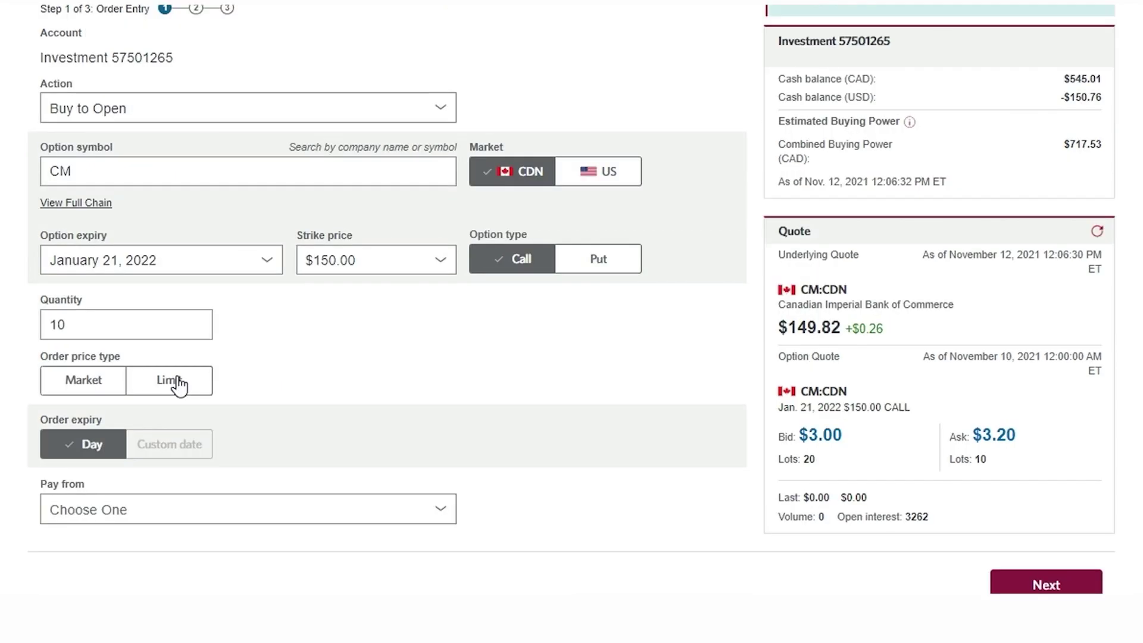
pyautogui.click(178, 384)
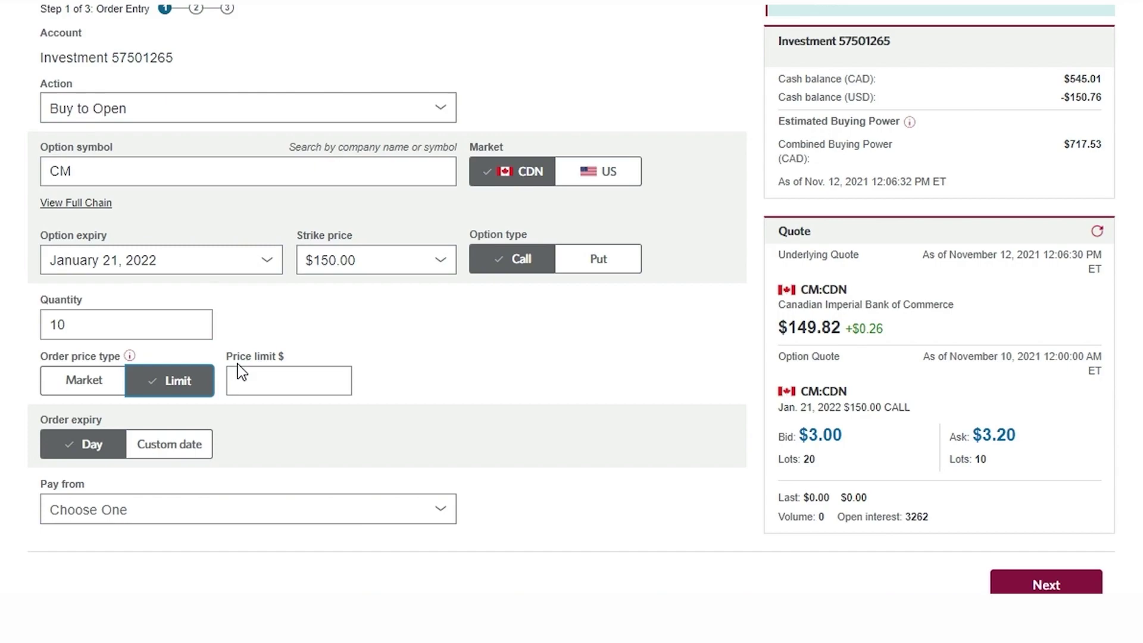
pyautogui.click(267, 370)
pyautogui.write('3.00')
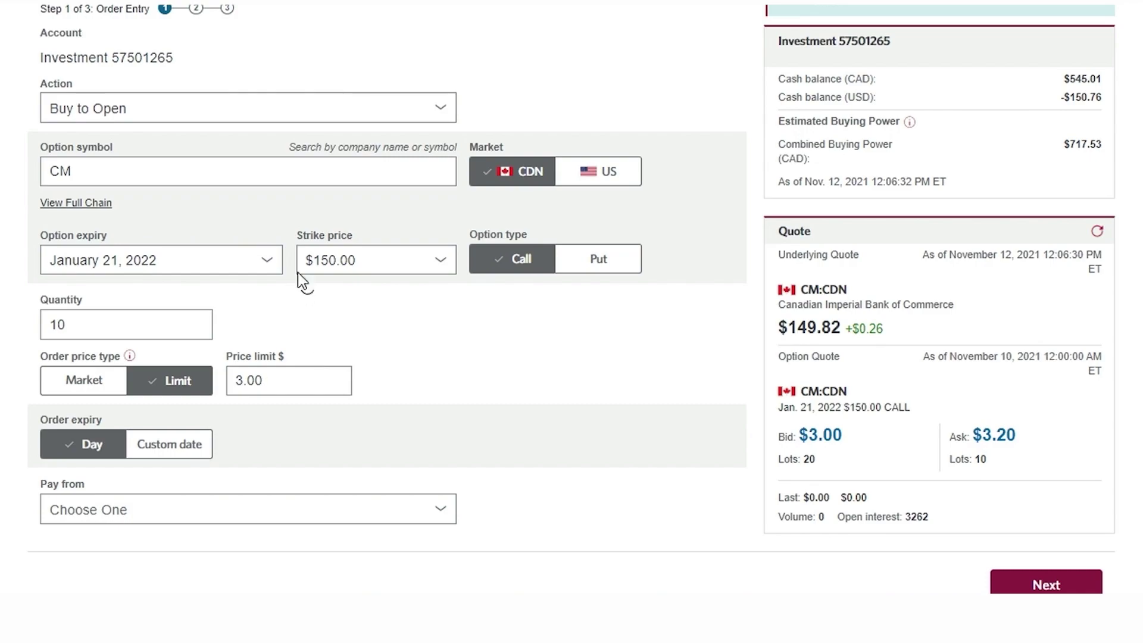
pyautogui.scroll(-2, 267, 424)
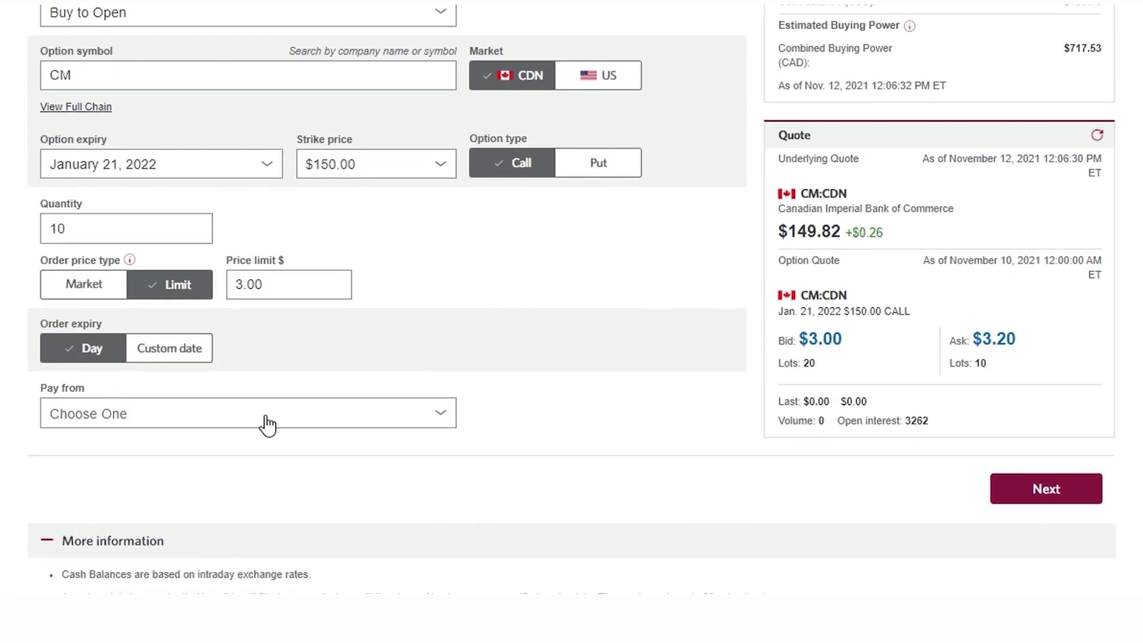
pyautogui.click(267, 424)
pyautogui.click(216, 454)
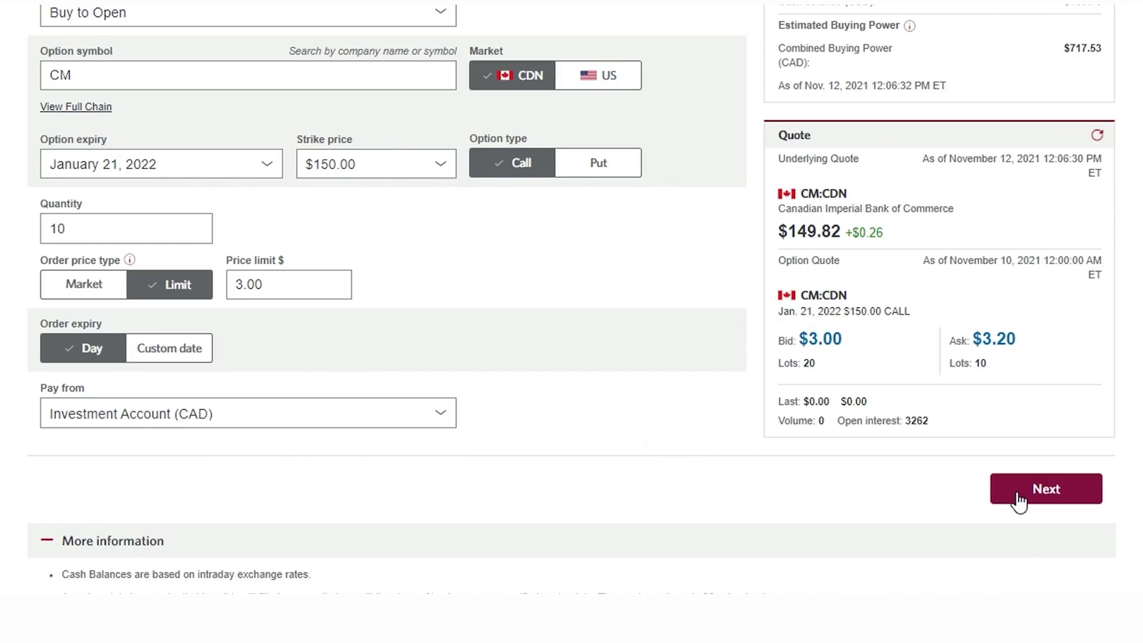
# - Continue to Order Verification ($3,019.45 estimated total) and focus the trading password field
pyautogui.click(1045, 494)
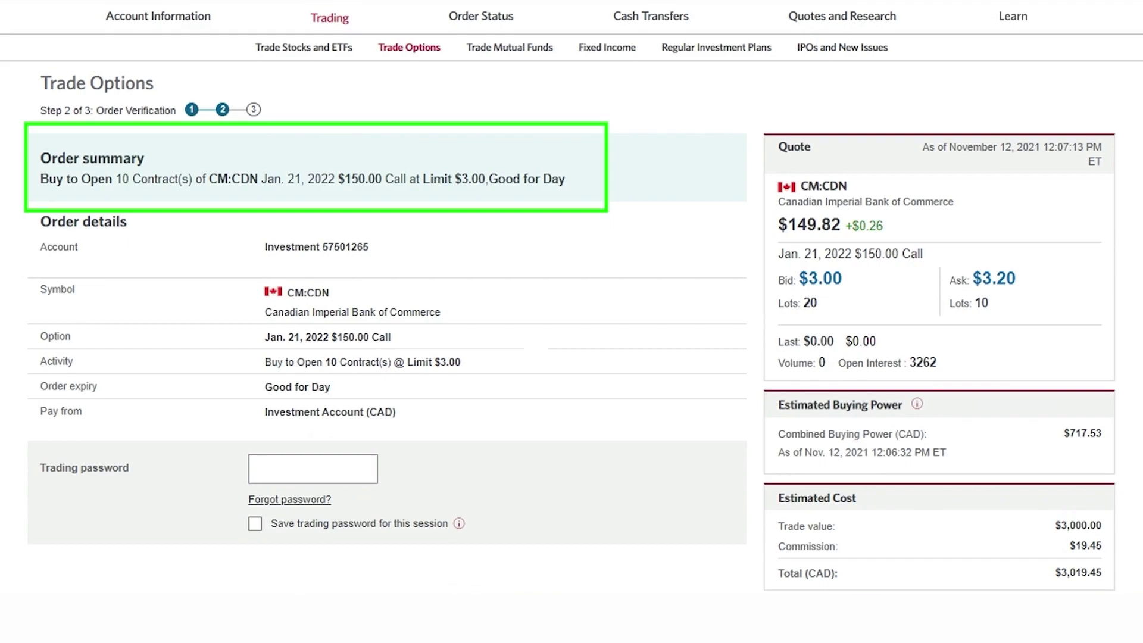
pyautogui.click(302, 461)
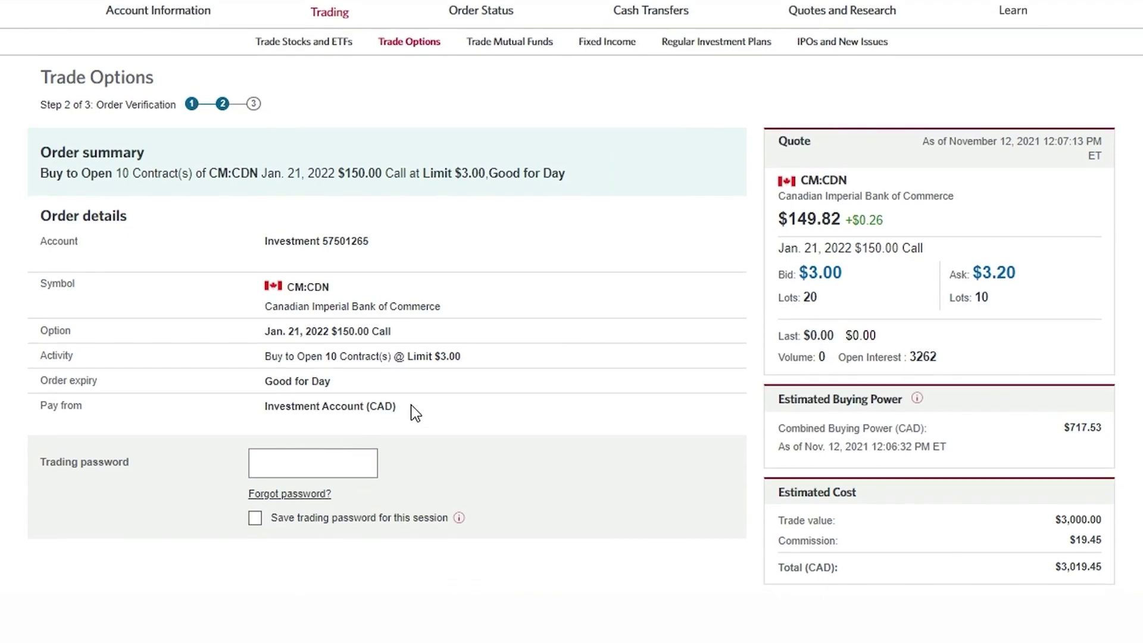
pyautogui.scroll(-2, 411, 407)
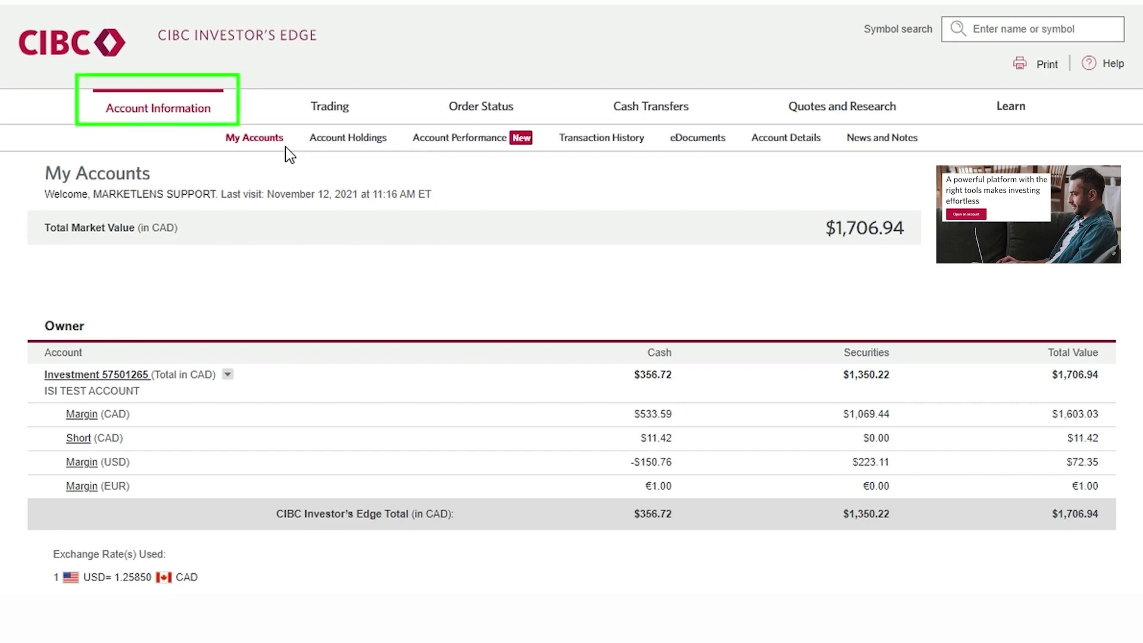
# - Start a new options order: Buy to Open on symbol CM:CDN
pyautogui.click(332, 108)
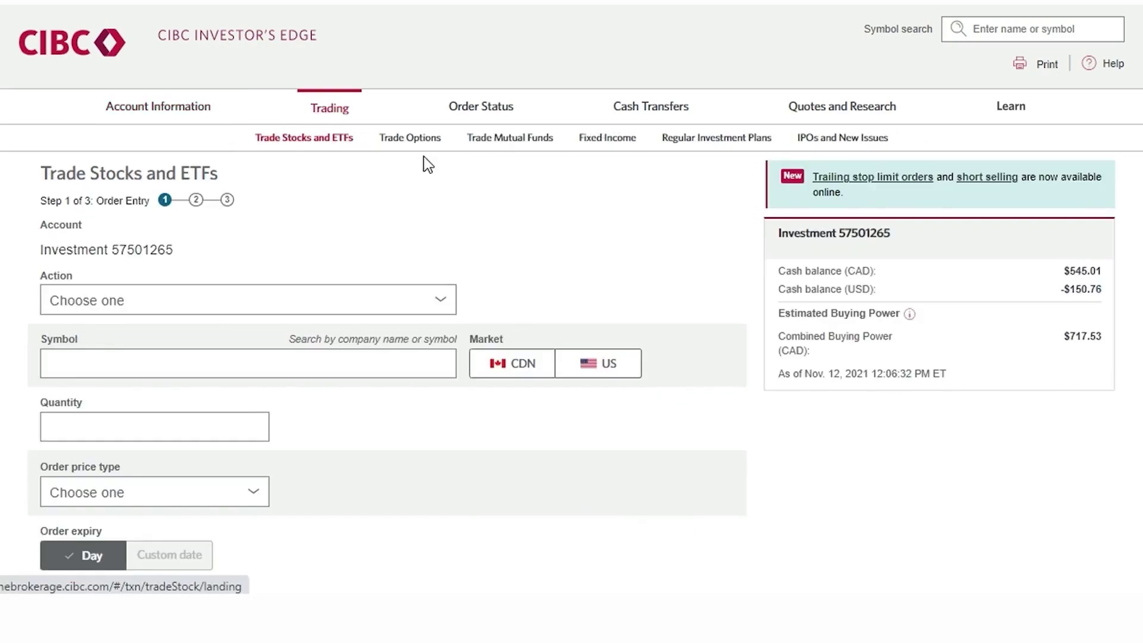
pyautogui.click(421, 143)
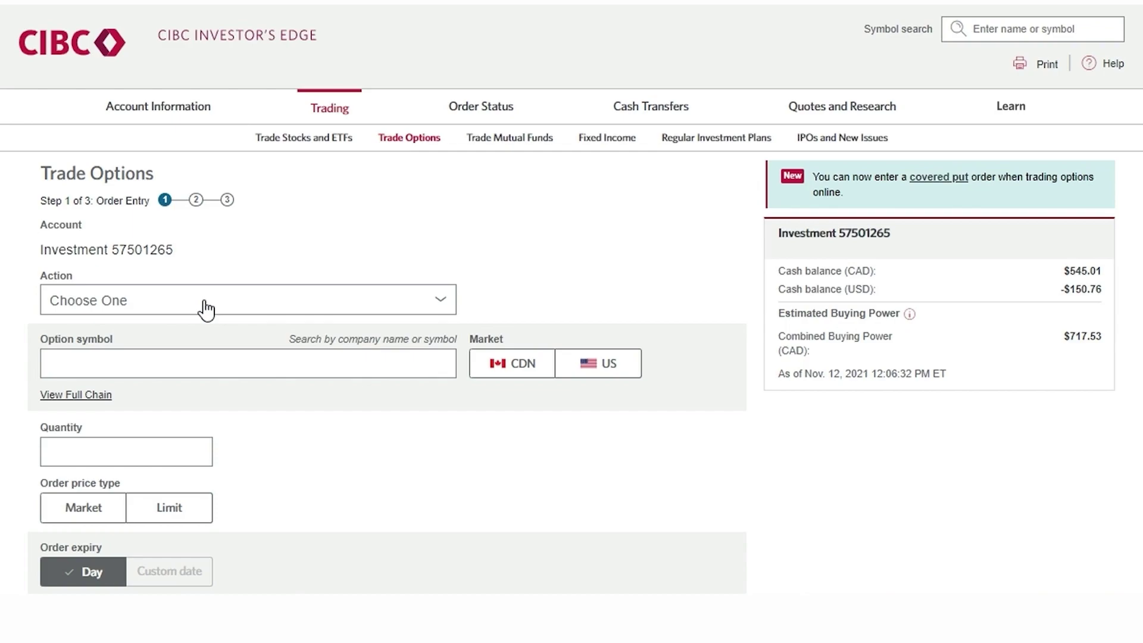
pyautogui.click(205, 308)
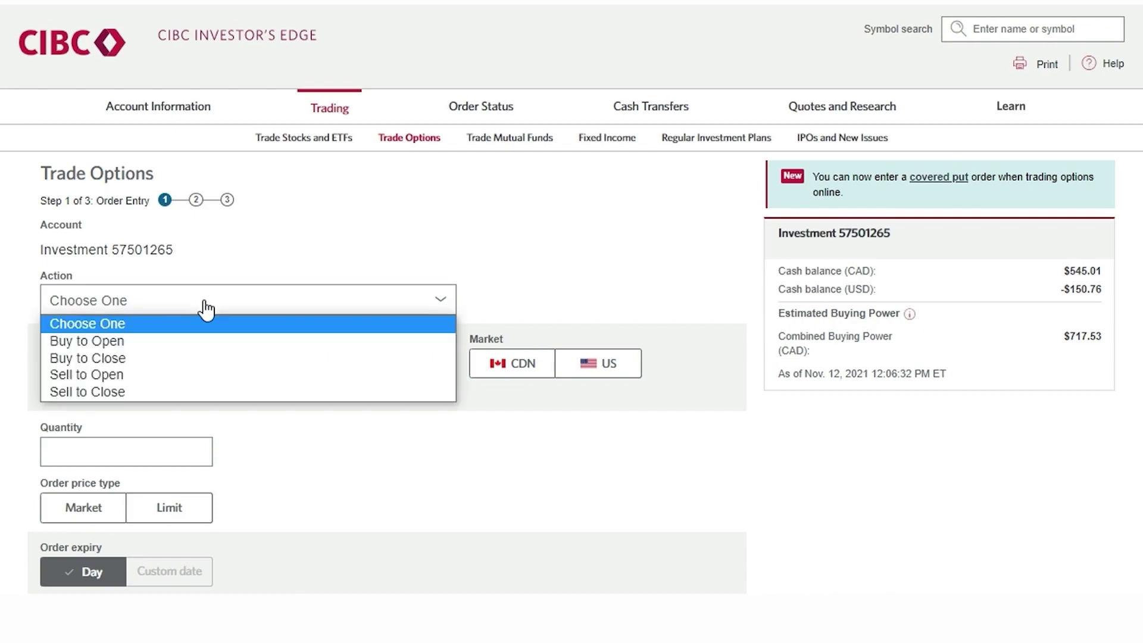
pyautogui.click(168, 342)
pyautogui.click(176, 352)
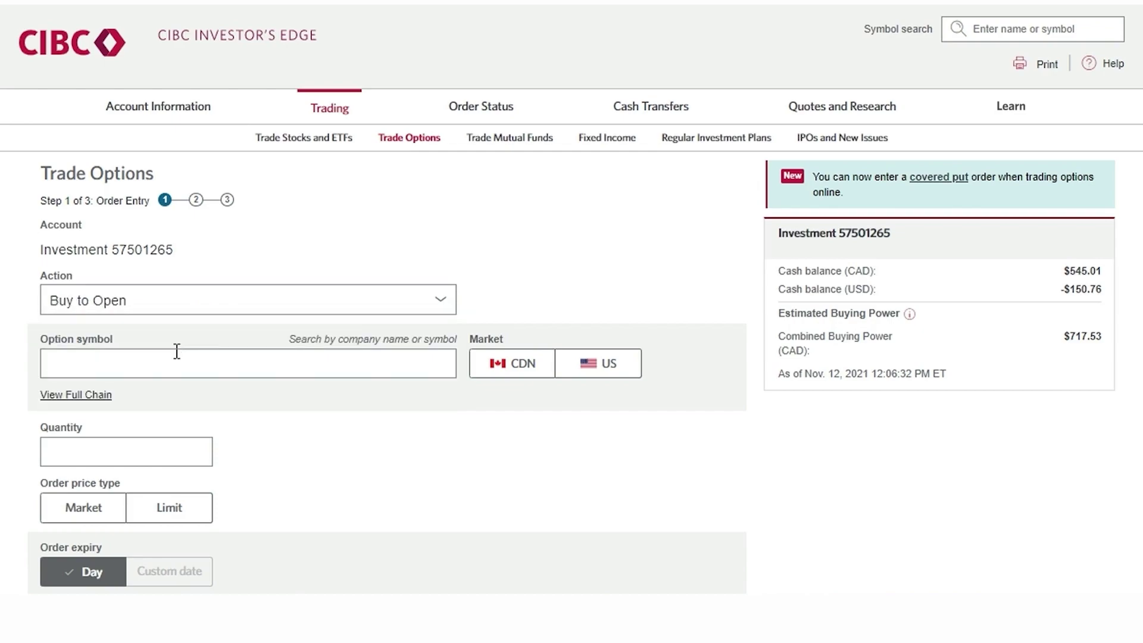
pyautogui.write('cm')
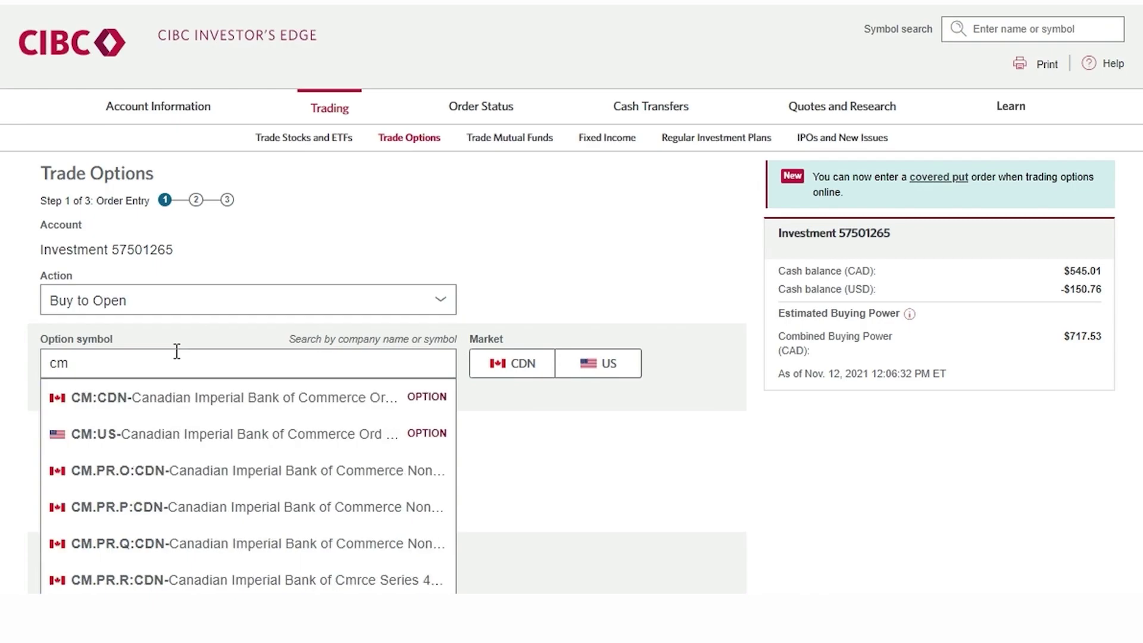
pyautogui.click(217, 410)
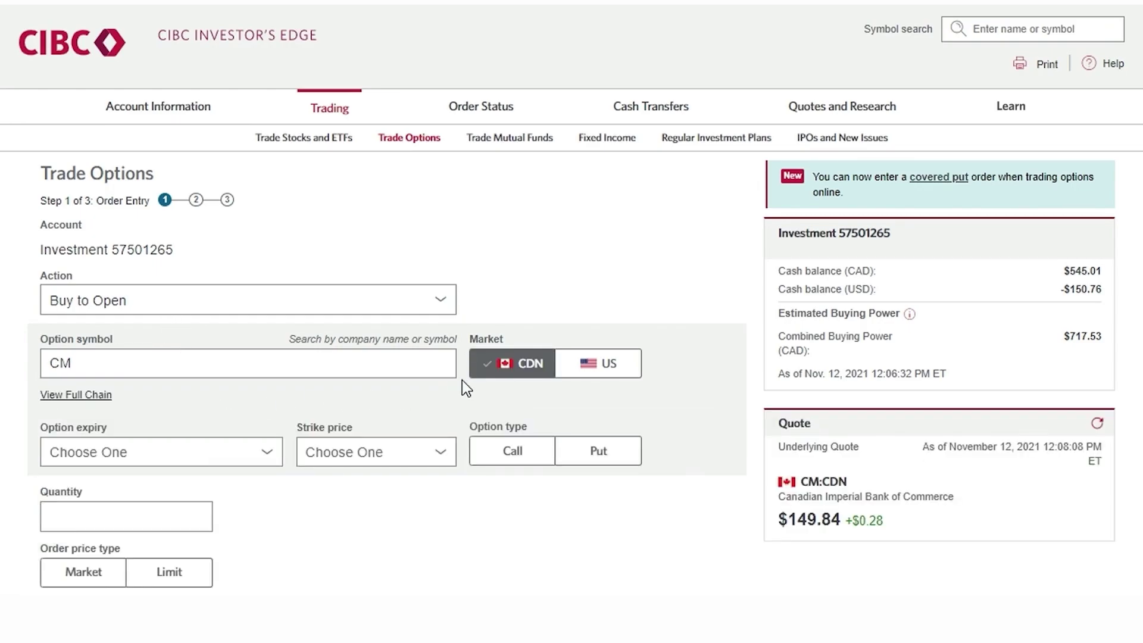
# - Choose the January 21, 2022 expiry, $150.00 strike, and Call option type
pyautogui.scroll(-2, 232, 369)
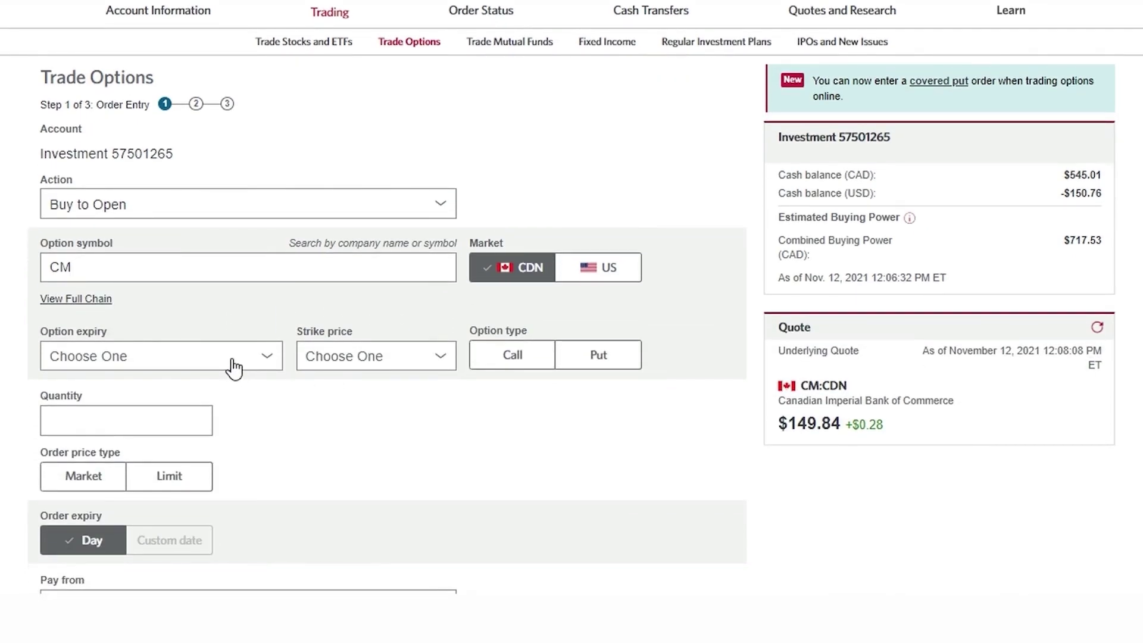
pyautogui.click(232, 365)
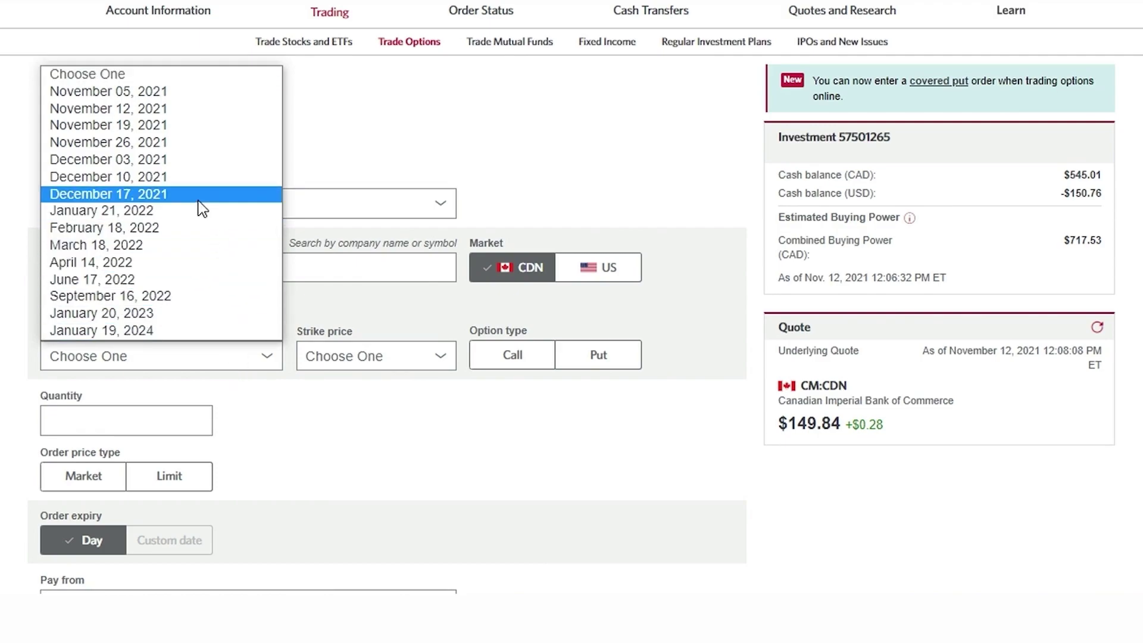
pyautogui.click(186, 211)
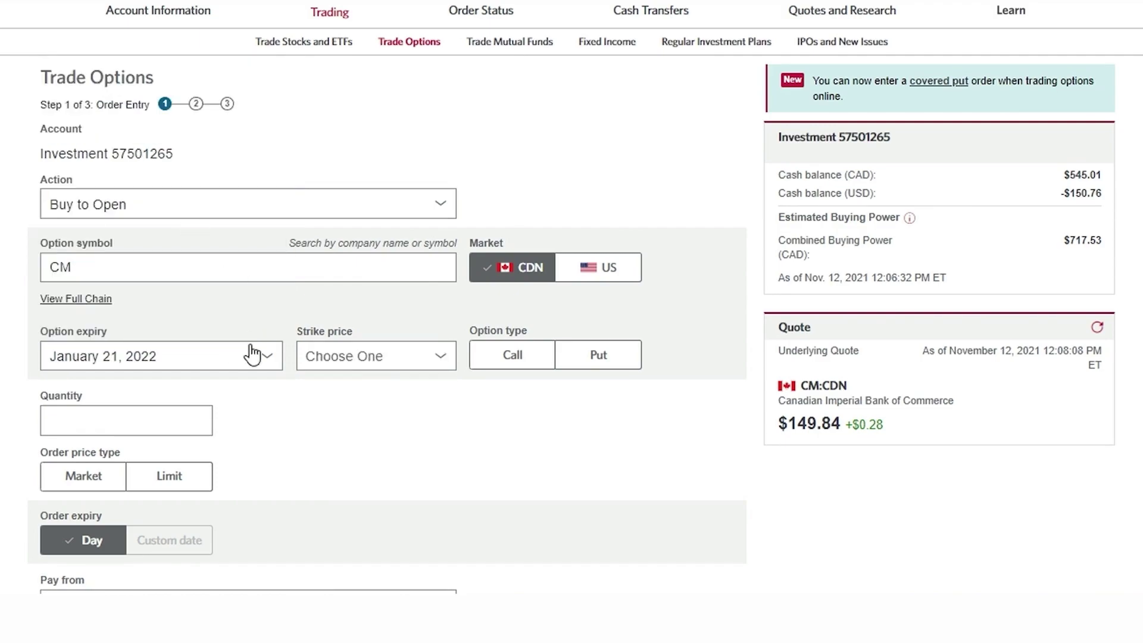
pyautogui.click(375, 362)
pyautogui.scroll(-10, 364, 265)
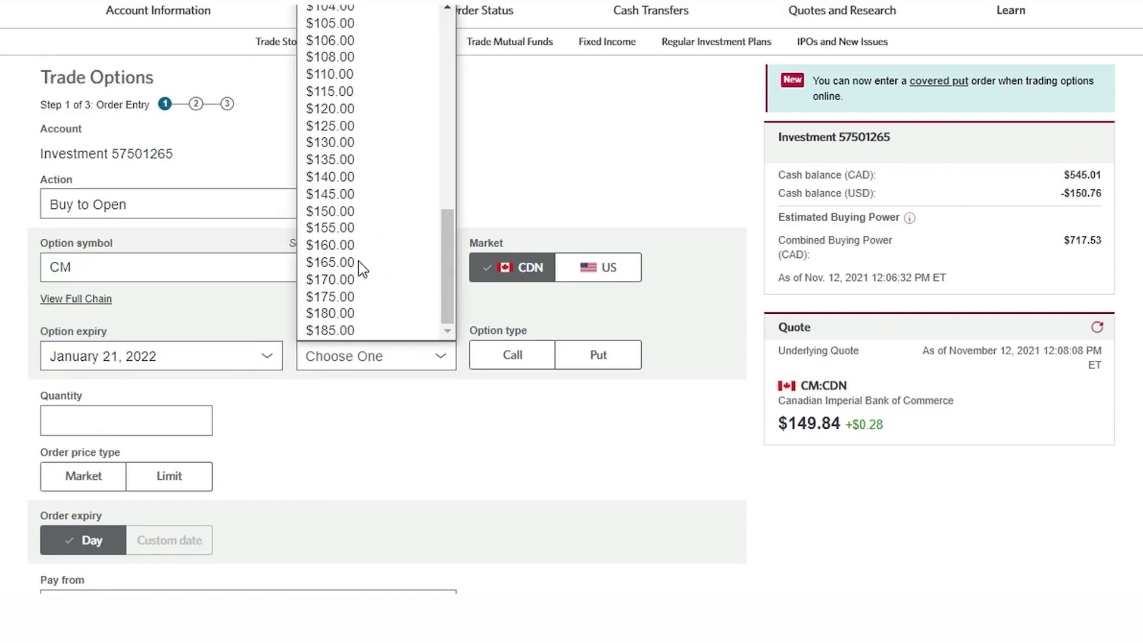
pyautogui.click(351, 212)
pyautogui.click(507, 361)
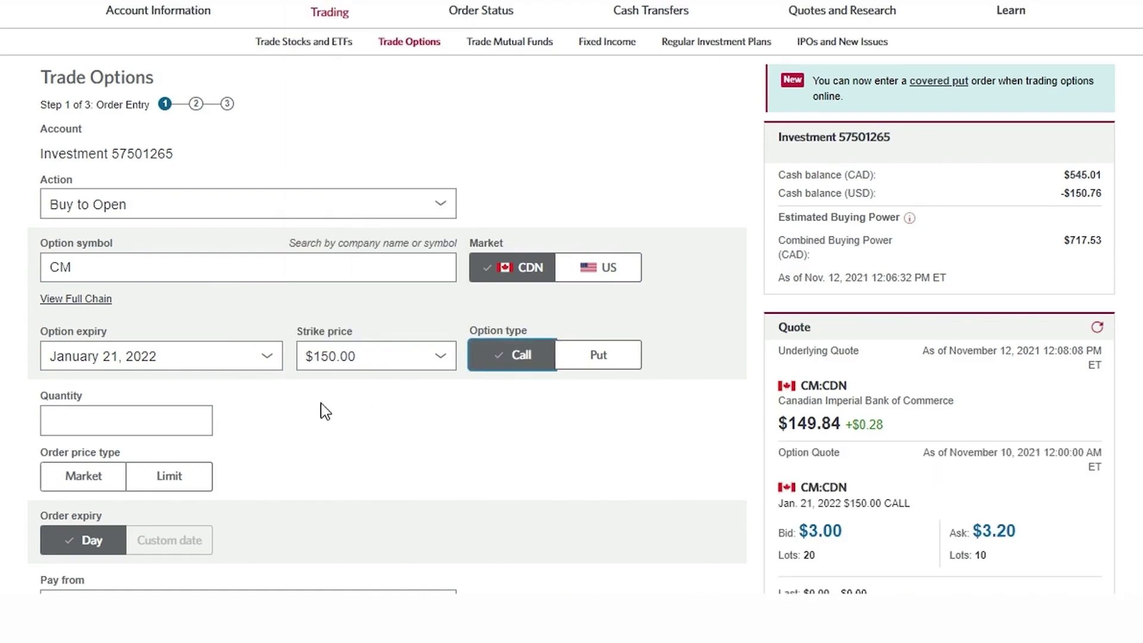
# - Set quantity 10, limit 3.00, pay from Investment Account (CAD), and proceed to verification
pyautogui.click(136, 420)
pyautogui.write('10')
pyautogui.scroll(-2, 268, 423)
pyautogui.click(192, 390)
pyautogui.click(272, 379)
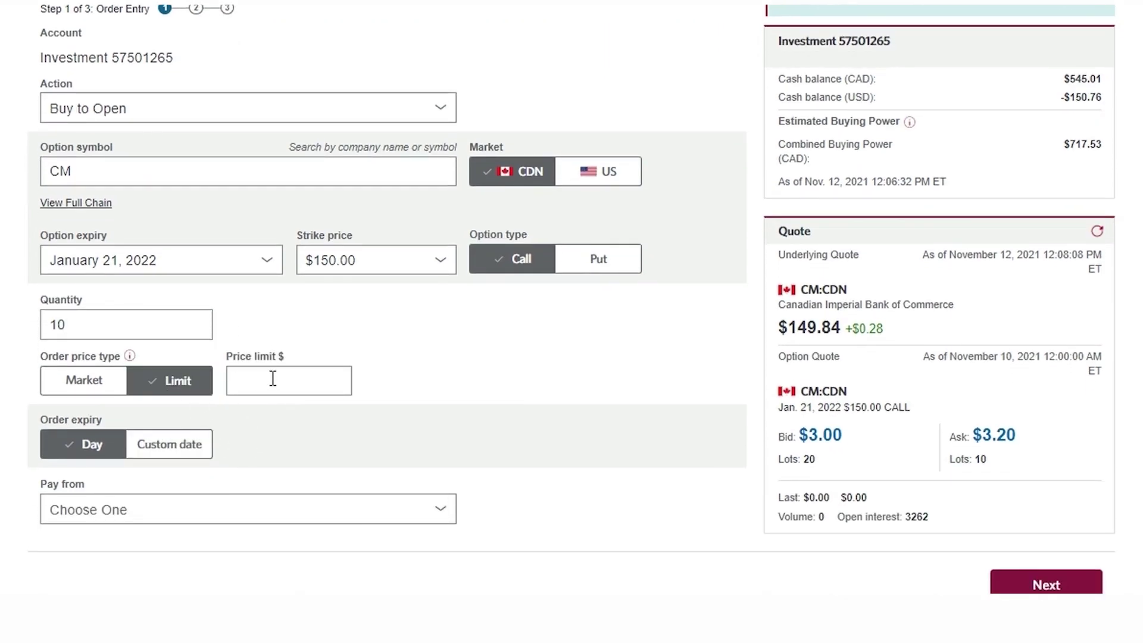
pyautogui.write('3.00')
pyautogui.scroll(-2, 306, 417)
pyautogui.click(306, 416)
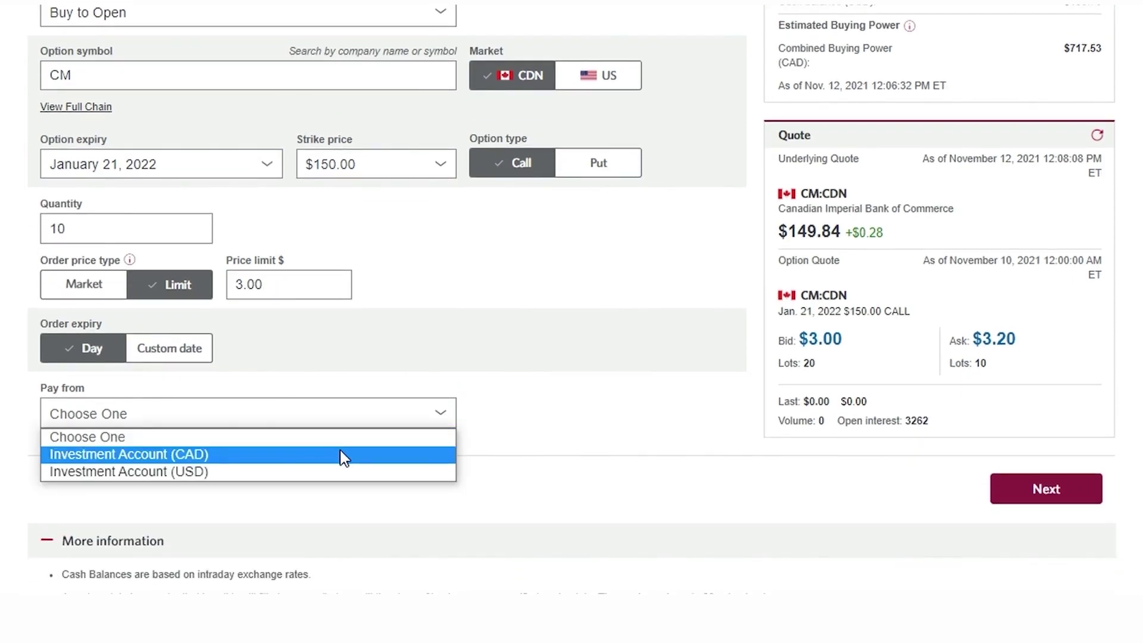
pyautogui.click(341, 456)
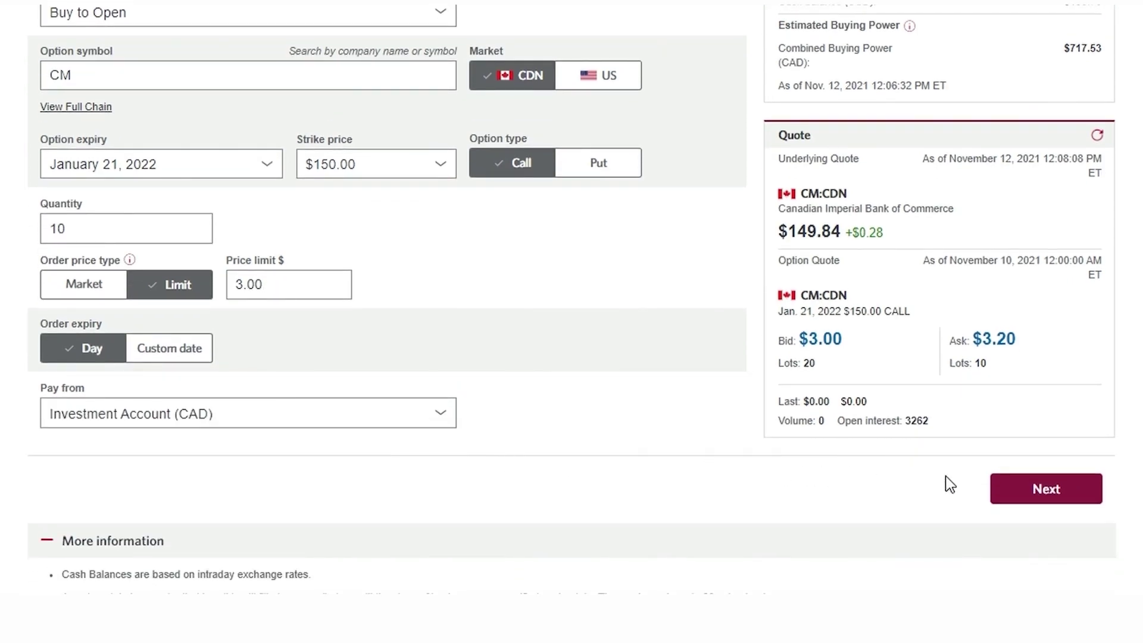
pyautogui.click(1046, 490)
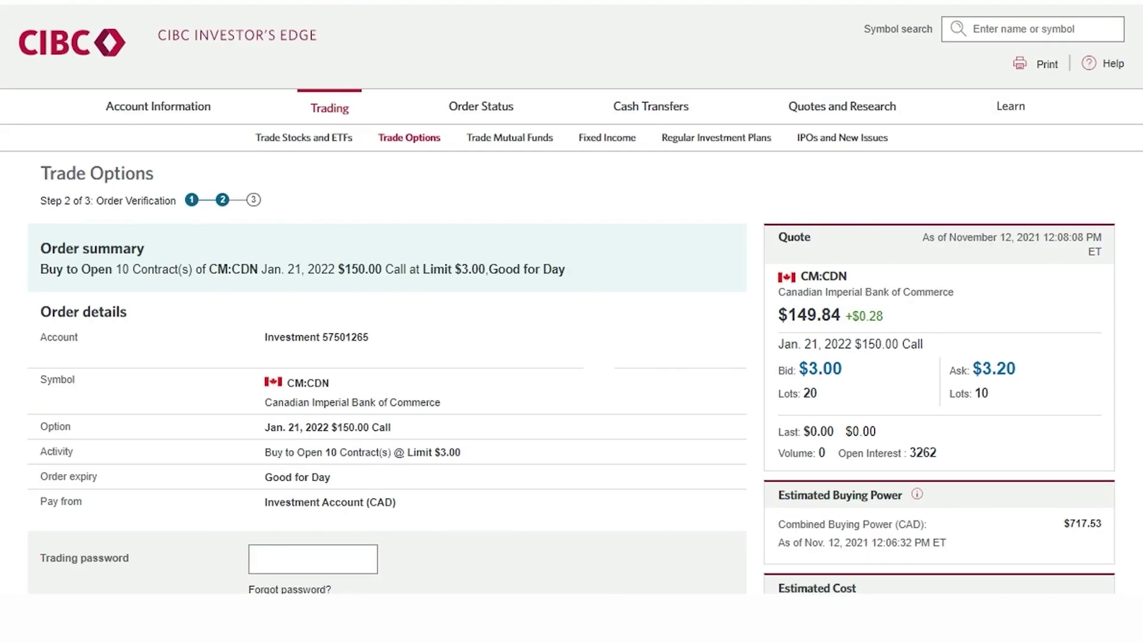
# - Return to Step 1, switch the option type to Put, then go to the Learn page
pyautogui.scroll(-5, 242, 439)
pyautogui.click(125, 441)
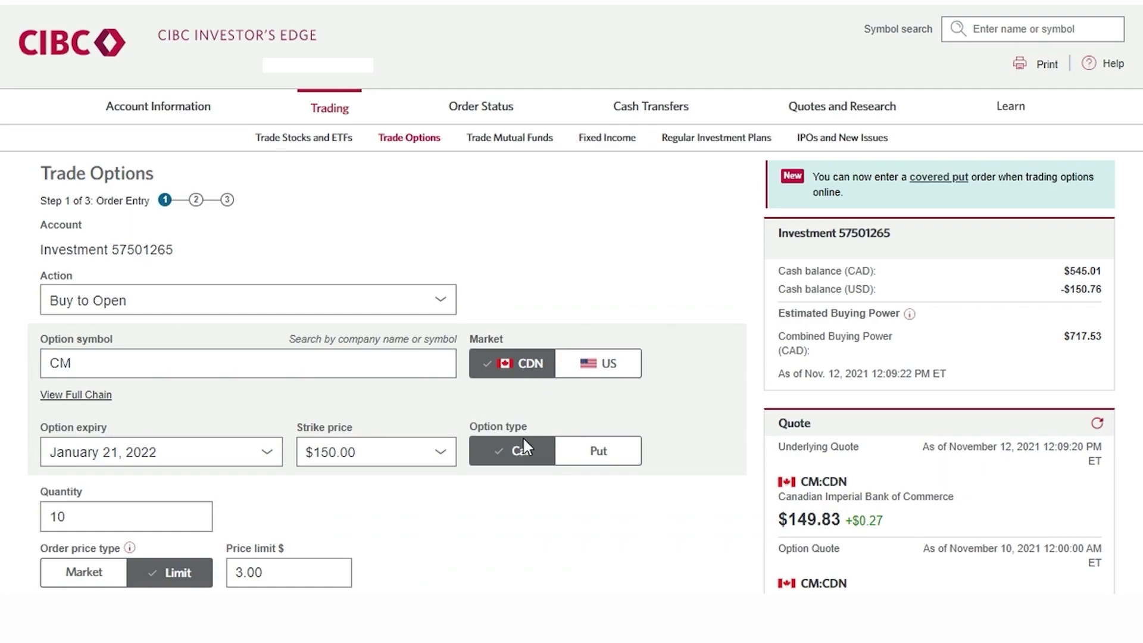
pyautogui.click(613, 467)
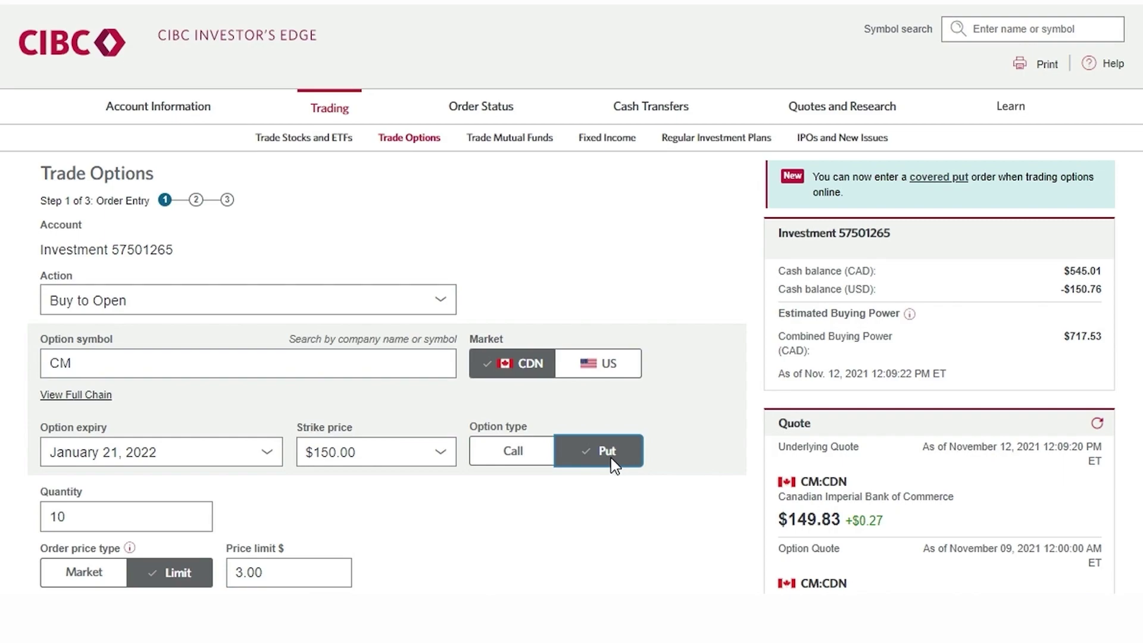
pyautogui.click(1036, 110)
# - Open the Options articles under the Learn page's Investing section
pyautogui.scroll(-8, 222, 536)
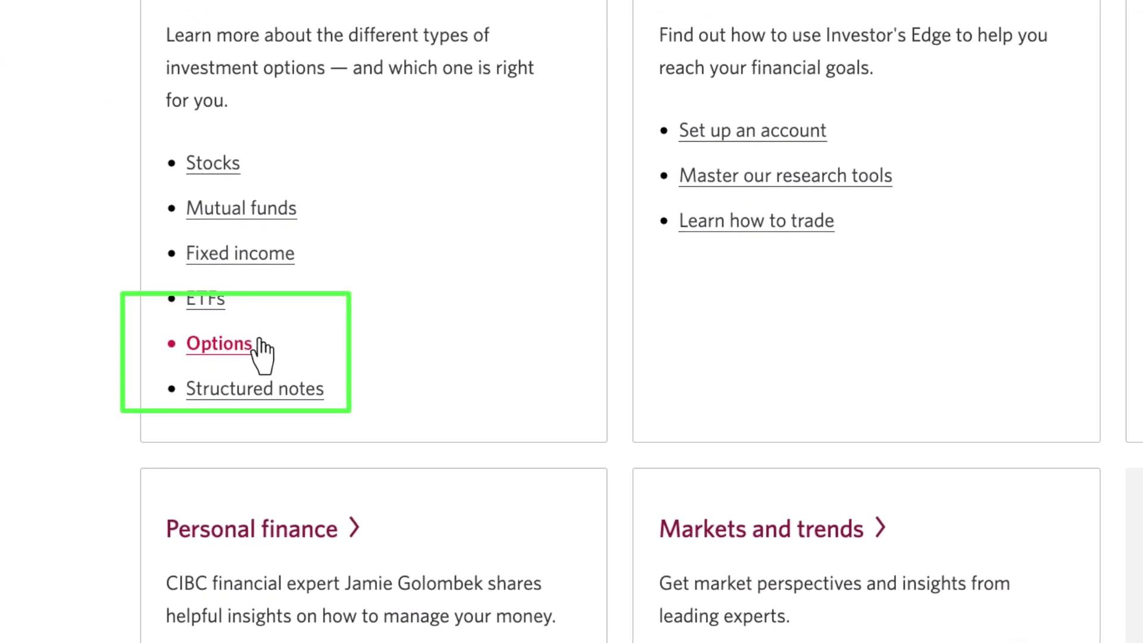
pyautogui.click(259, 342)
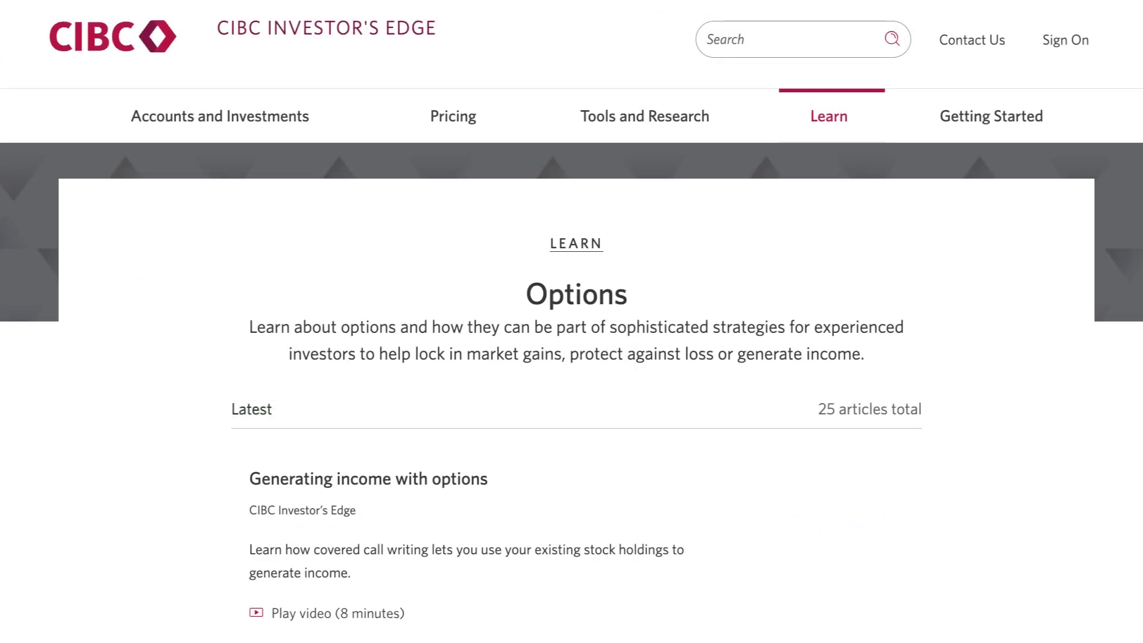